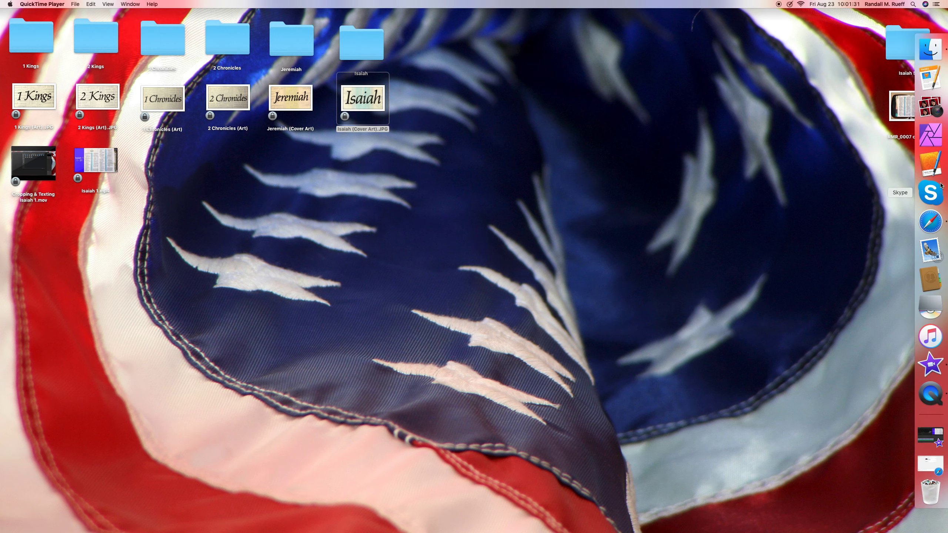
# - Launch Affinity Photo and rename the desktop photo RMB_0007 copy.JPG to 'Isaiah 5'
pyautogui.click(921, 135)
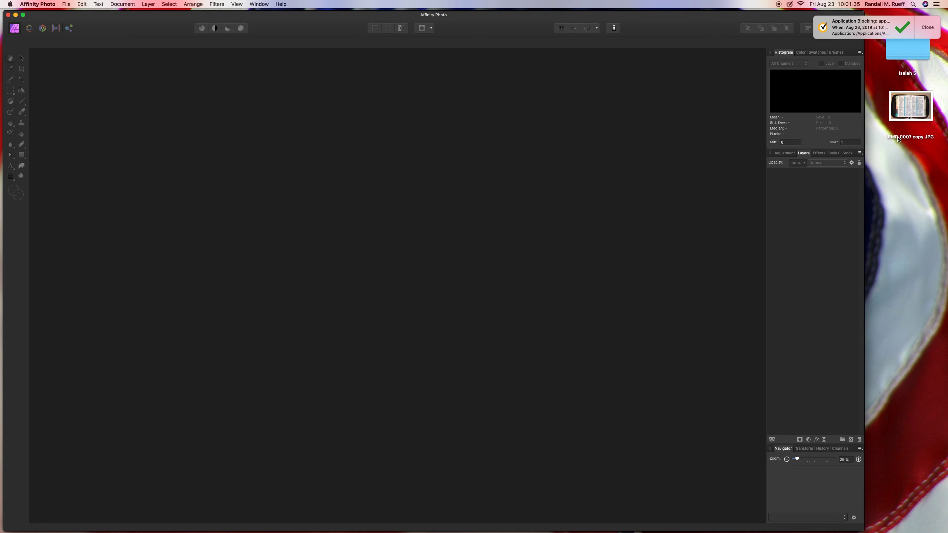
pyautogui.click(897, 138)
pyautogui.click(900, 137)
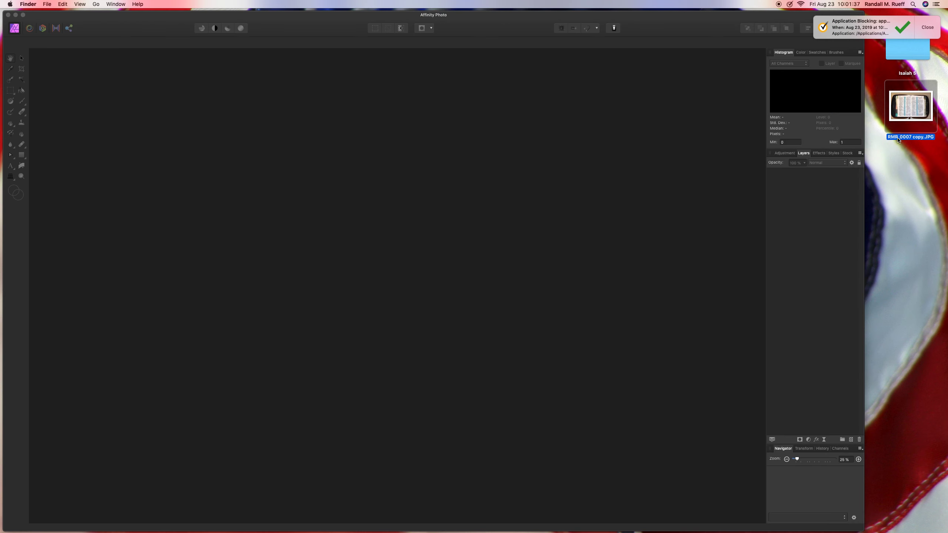
pyautogui.write('Isaiah 5')
pyautogui.click(907, 165)
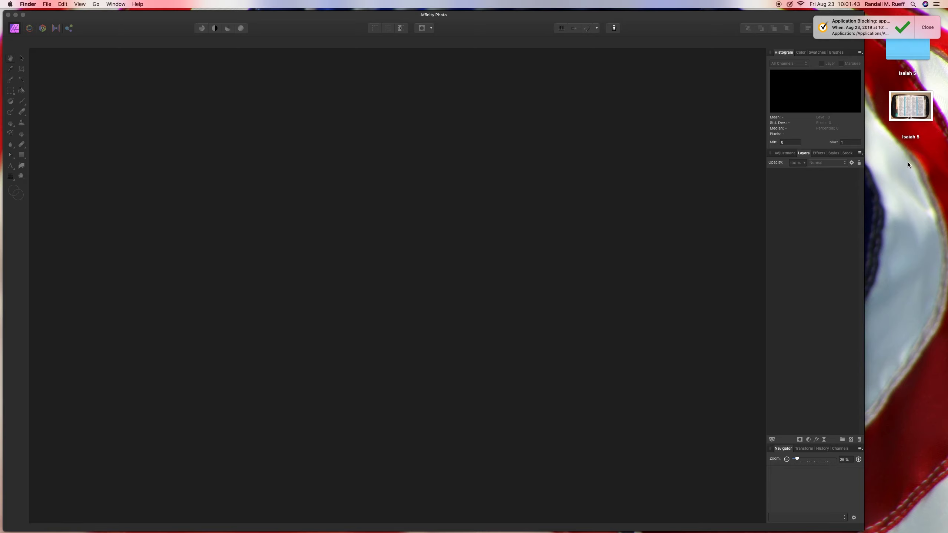
# - Dismiss the notification and open the Isaiah 5 photo in Affinity Photo
pyautogui.click(925, 24)
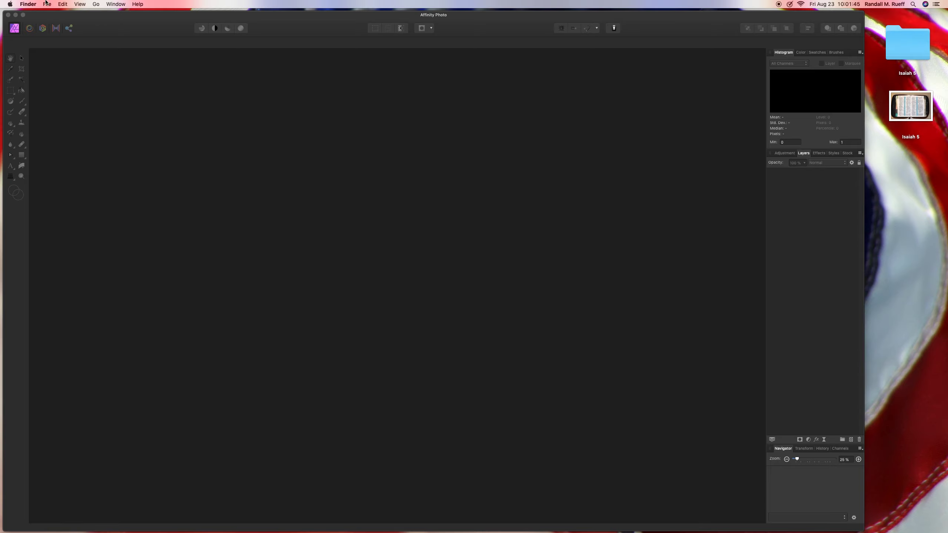
pyautogui.click(46, 3)
pyautogui.click(152, 19)
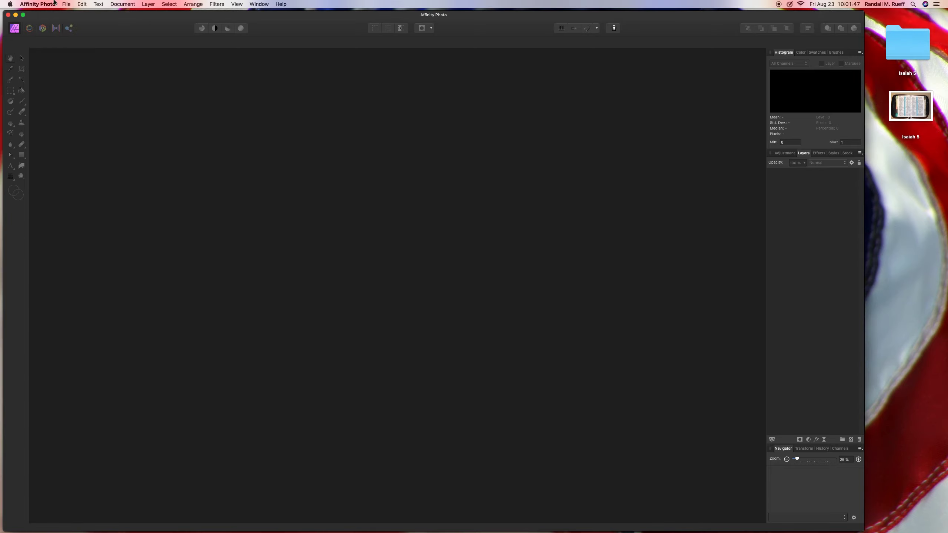
pyautogui.click(66, 4)
pyautogui.click(72, 72)
pyautogui.doubleClick(389, 89)
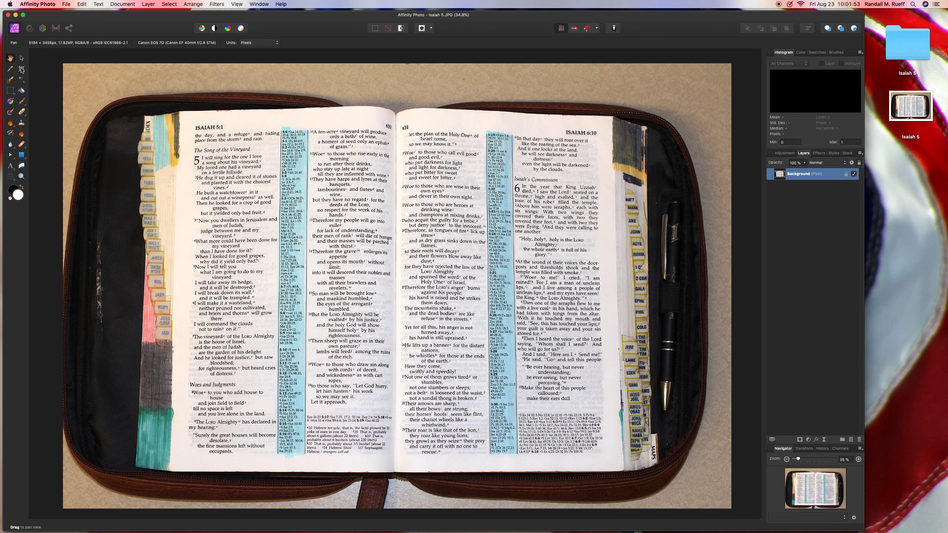
# - Crop the photo to 4679 × 2630 px around the Bible pages, trimming the left margin
pyautogui.click(22, 68)
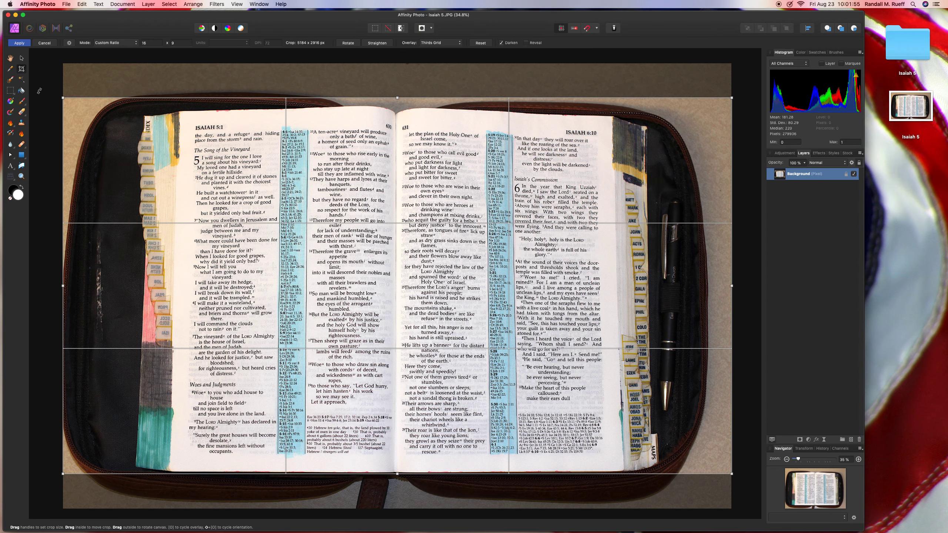
pyautogui.moveTo(63, 98); pyautogui.dragTo(99, 134)
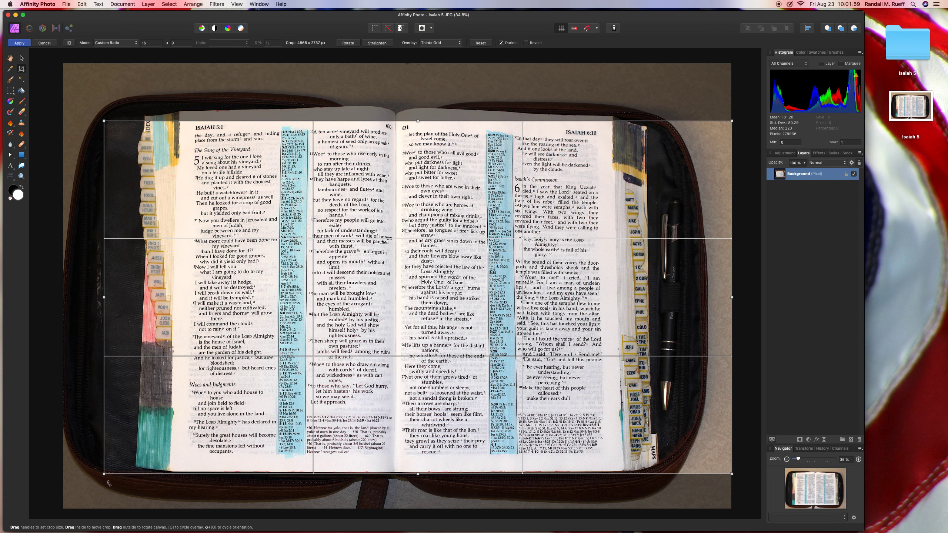
pyautogui.moveTo(104, 473); pyautogui.dragTo(131, 454)
pyautogui.moveTo(191, 408); pyautogui.dragTo(243, 406)
pyautogui.press('Return')
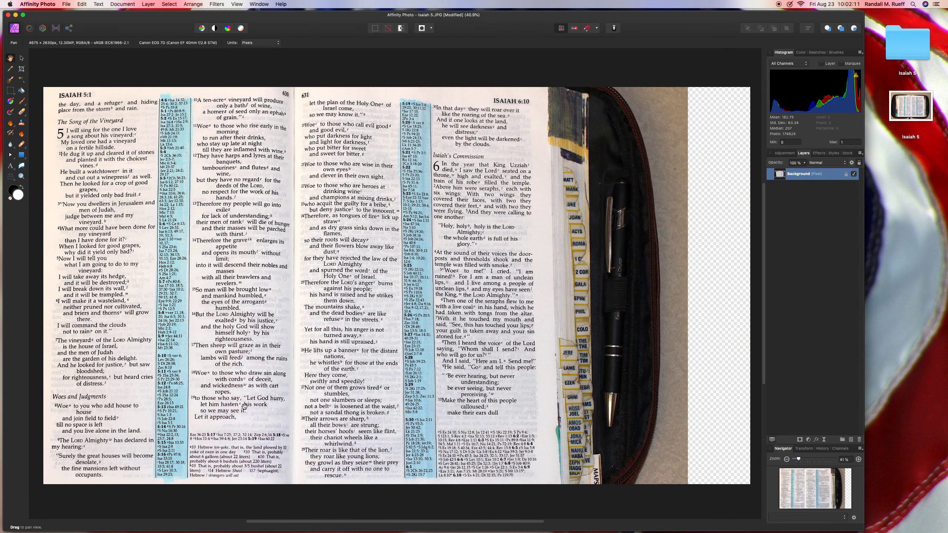
# - Save the cropped photo and draw a white rectangle covering the pen on the right side
pyautogui.press('super+s')
pyautogui.click(433, 172)
pyautogui.click(26, 159)
pyautogui.click(56, 157)
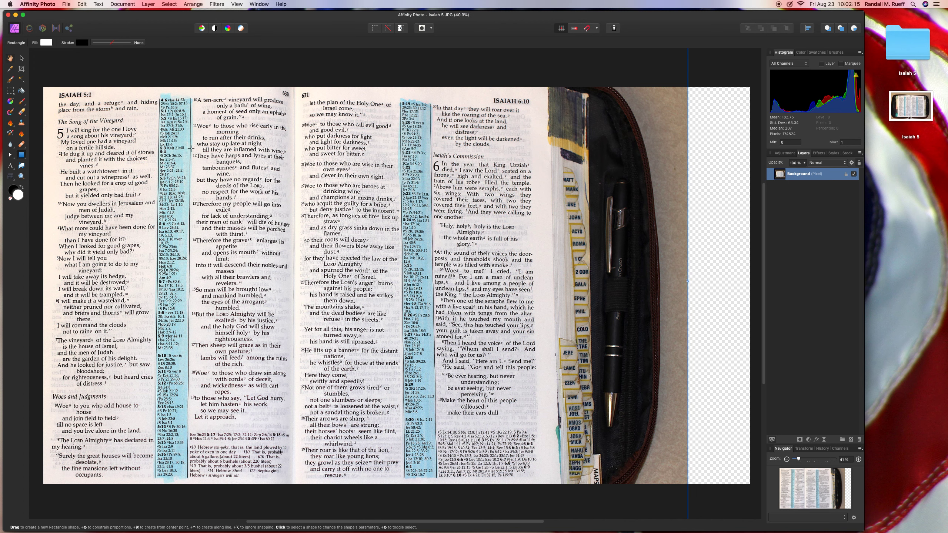
pyautogui.moveTo(754, 81); pyautogui.dragTo(633, 484)
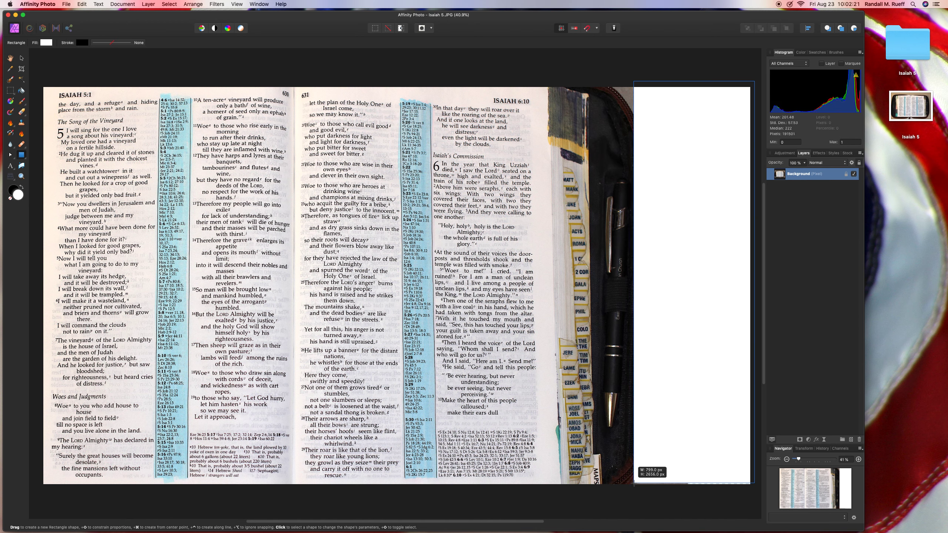
pyautogui.moveTo(634, 483); pyautogui.dragTo(544, 494)
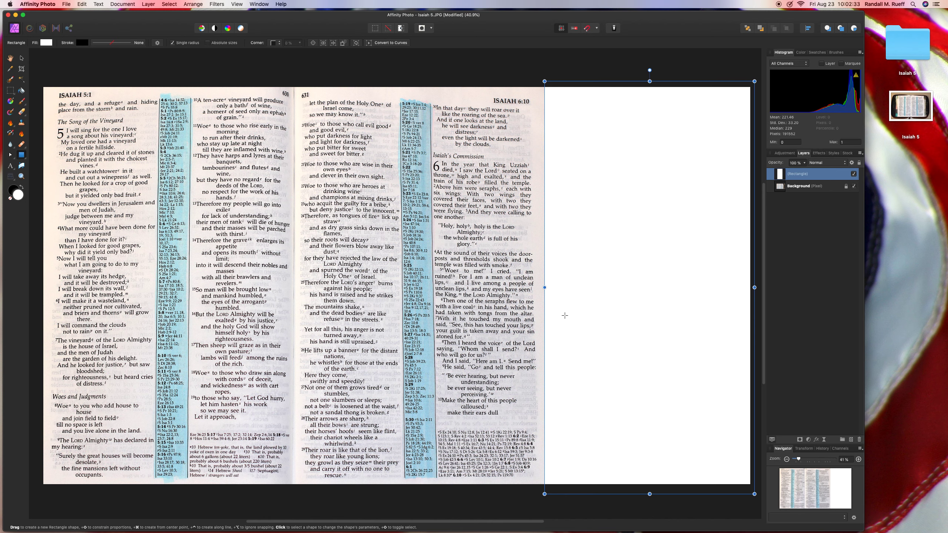
pyautogui.moveTo(544, 287); pyautogui.dragTo(715, 287)
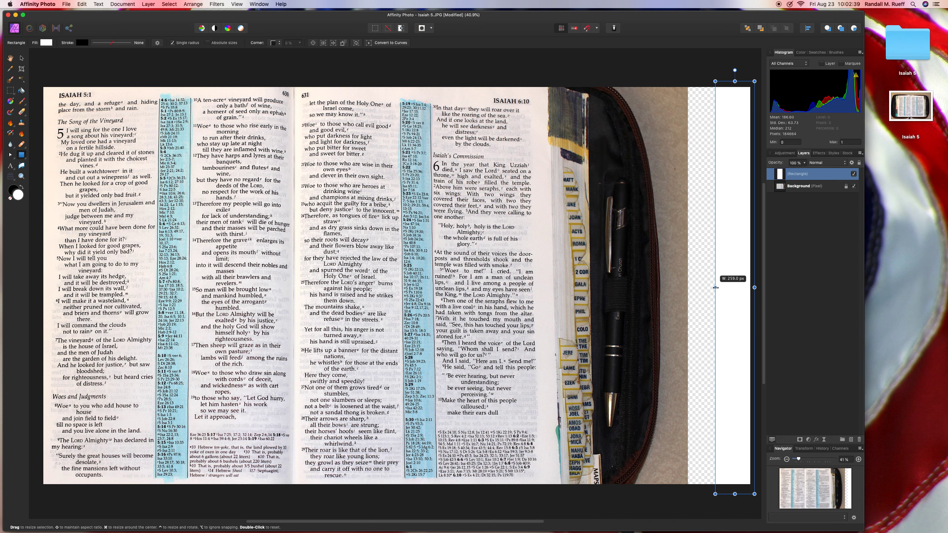
pyautogui.moveTo(715, 287); pyautogui.dragTo(543, 335)
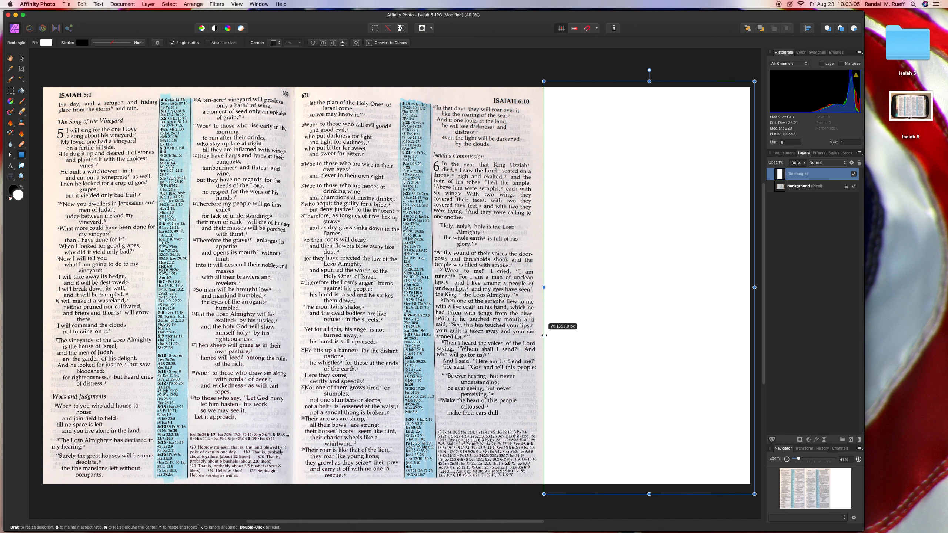
pyautogui.moveTo(544, 335); pyautogui.dragTo(544, 334)
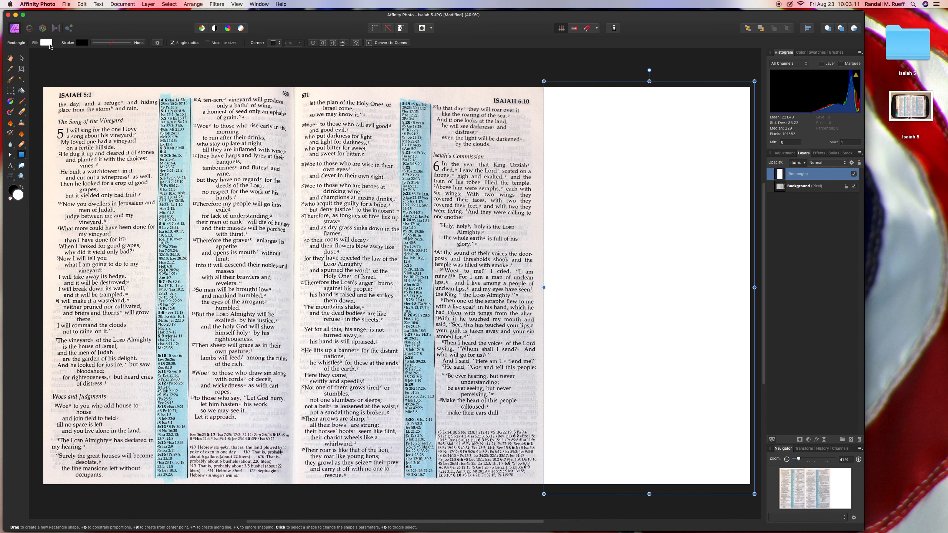
pyautogui.click(46, 42)
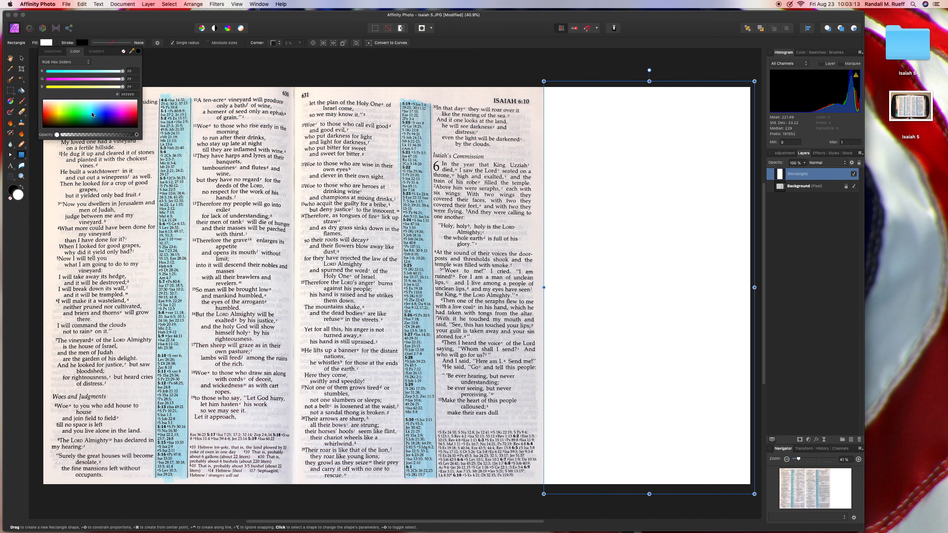
# - Fill the rectangle with bright green
pyautogui.click(65, 119)
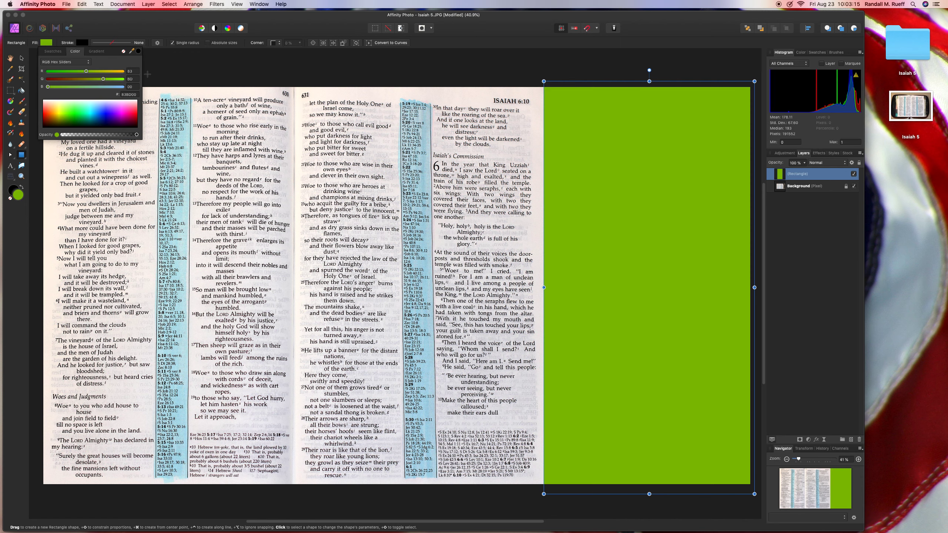
pyautogui.press('a')
pyautogui.click(126, 91)
# - Add two-line artistic text 'Isaiah 5' and '1 - 30' on the green panel, centred
pyautogui.click(10, 167)
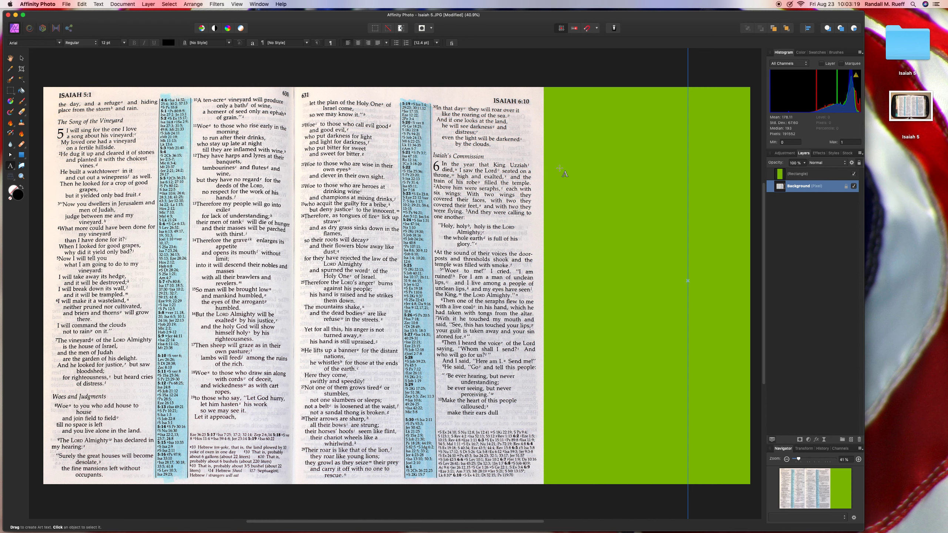
pyautogui.moveTo(560, 168); pyautogui.dragTo(571, 187)
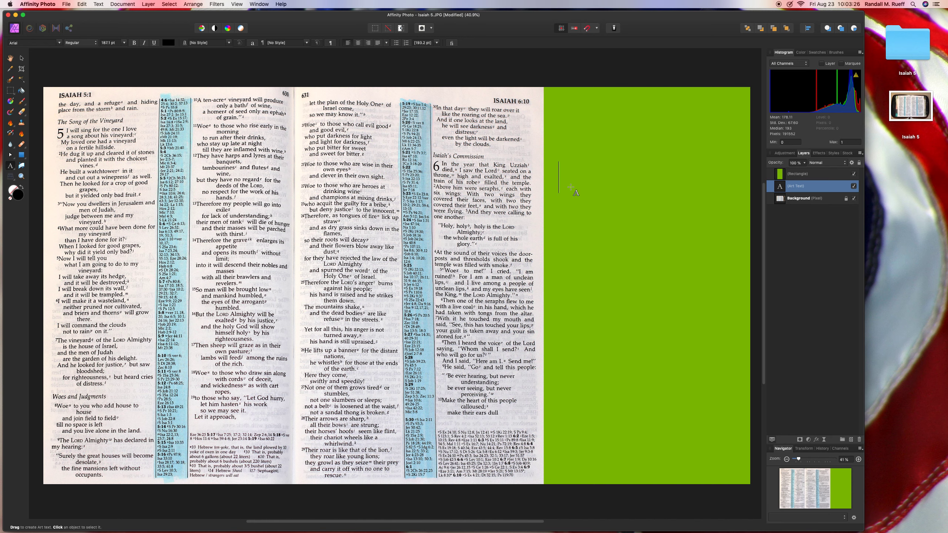
pyautogui.write('Isaiah 5')
pyautogui.press('Return')
pyautogui.write('1 - 30')
pyautogui.press('super+a')
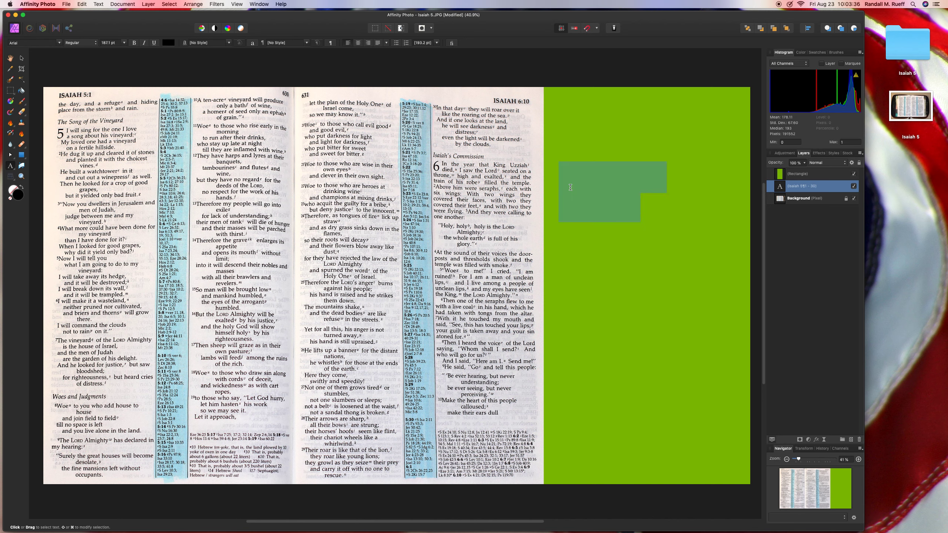
pyautogui.click(357, 42)
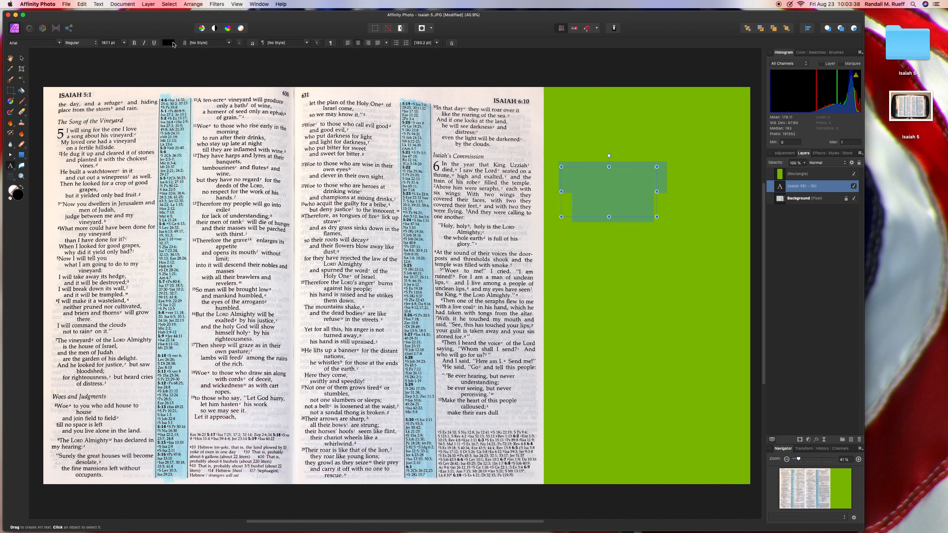
# - Make the title text white (FFFFFF) and move it in front of the green rectangle
pyautogui.click(169, 43)
pyautogui.click(194, 101)
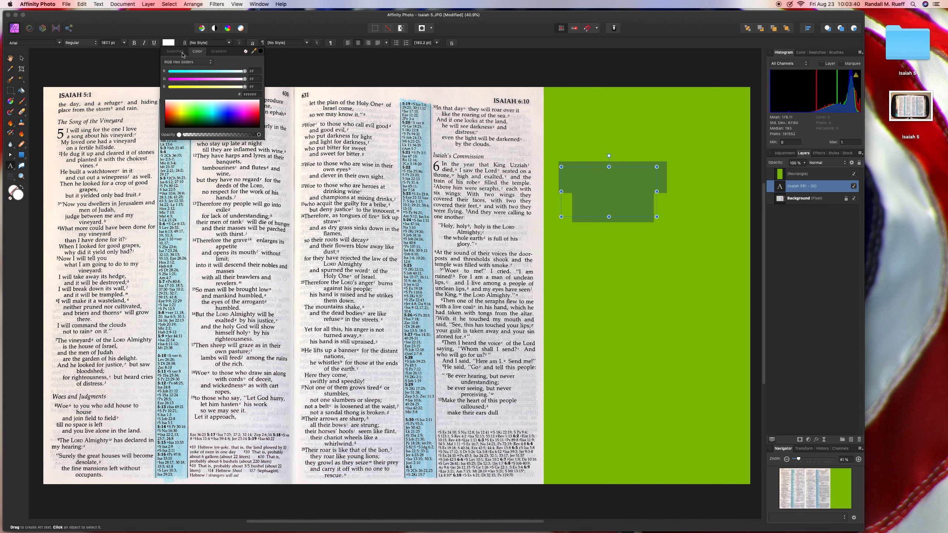
pyautogui.click(191, 4)
pyautogui.click(197, 37)
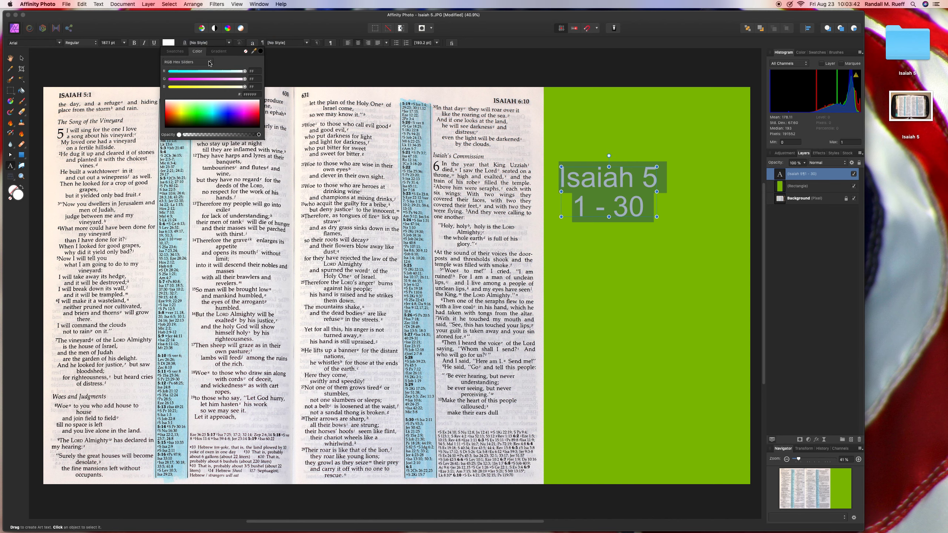
pyautogui.click(21, 57)
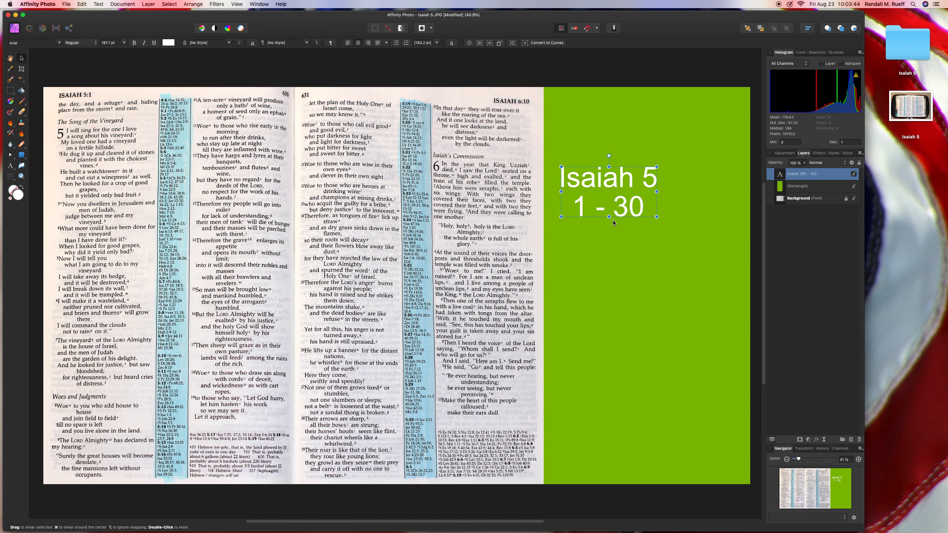
# - Enlarge and reposition the title so it sits centred on the green panel
pyautogui.moveTo(616, 202); pyautogui.dragTo(615, 202)
pyautogui.moveTo(652, 169); pyautogui.dragTo(734, 131)
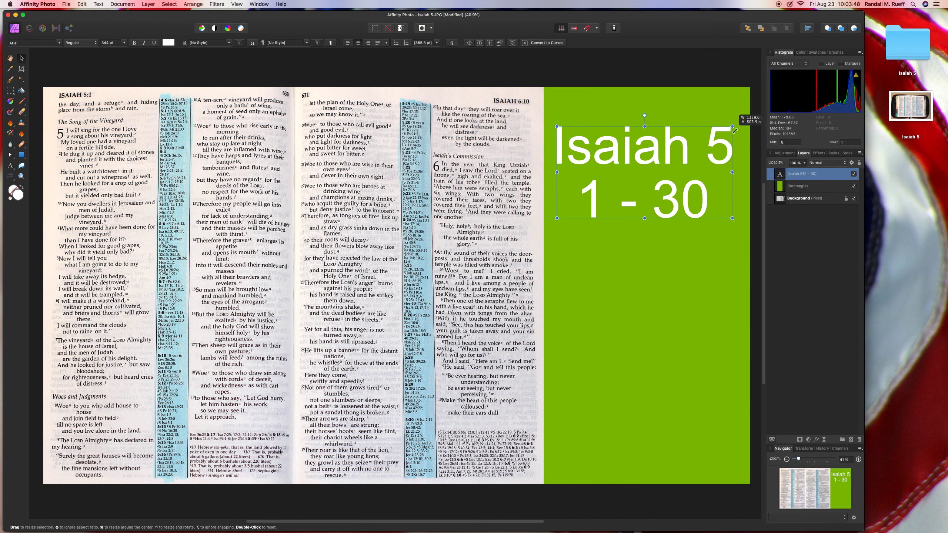
pyautogui.moveTo(669, 162); pyautogui.dragTo(673, 267)
pyautogui.moveTo(729, 238); pyautogui.dragTo(706, 249)
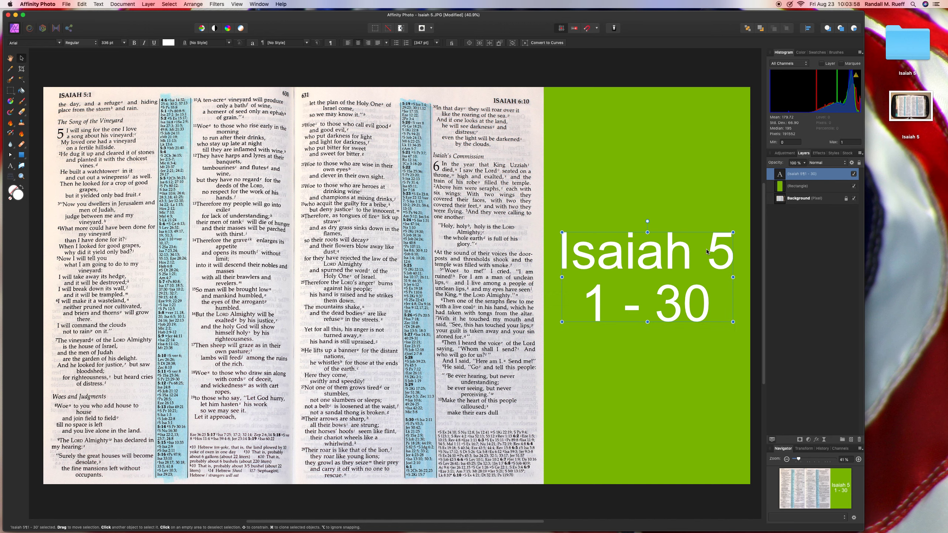
pyautogui.click(656, 71)
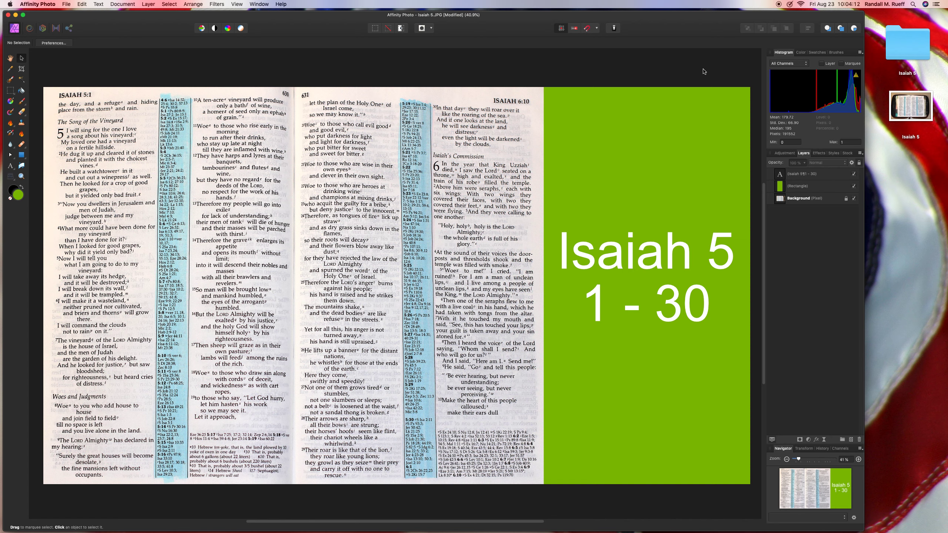
# - Save the image flattened, quit Affinity Photo, and move Isaiah 5 into its desktop folder
pyautogui.press('super+s')
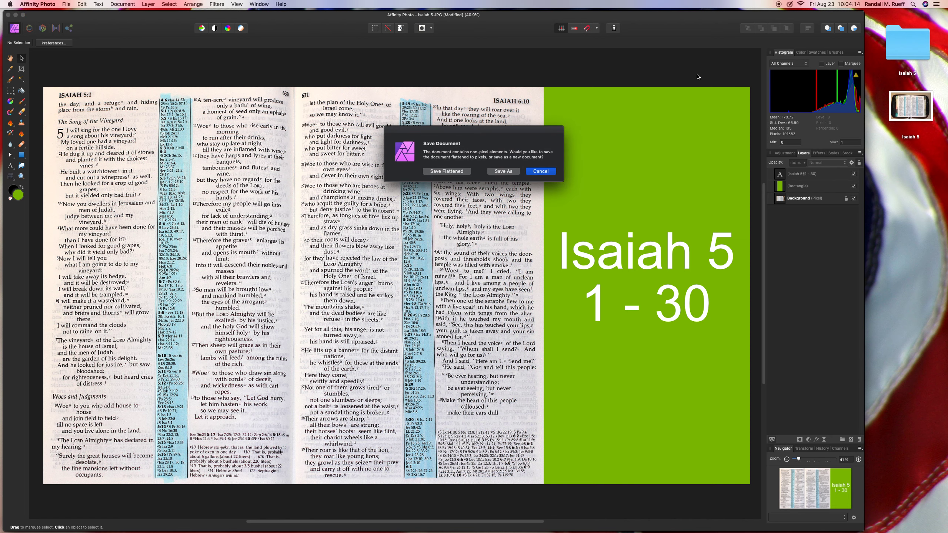
pyautogui.click(447, 171)
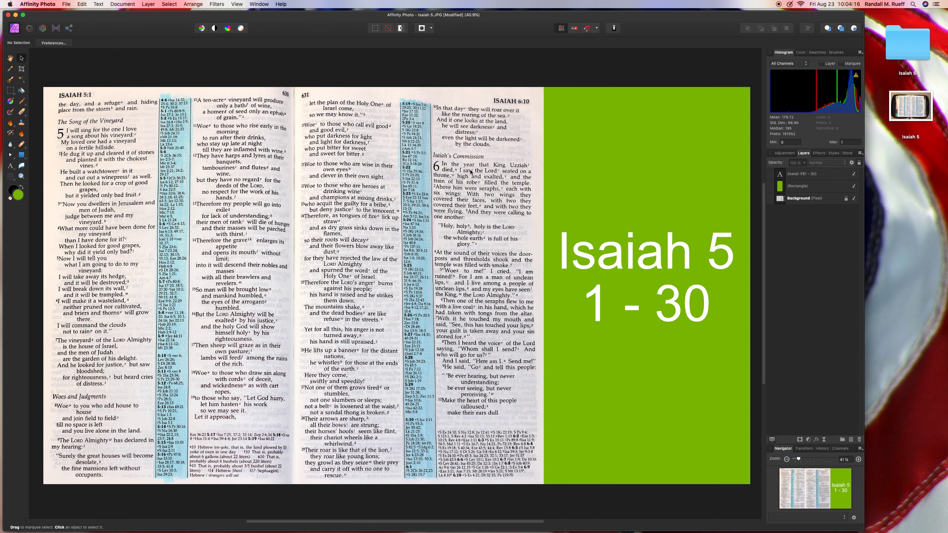
pyautogui.press('super+q')
pyautogui.moveTo(901, 111); pyautogui.dragTo(903, 49)
pyautogui.doubleClick(903, 48)
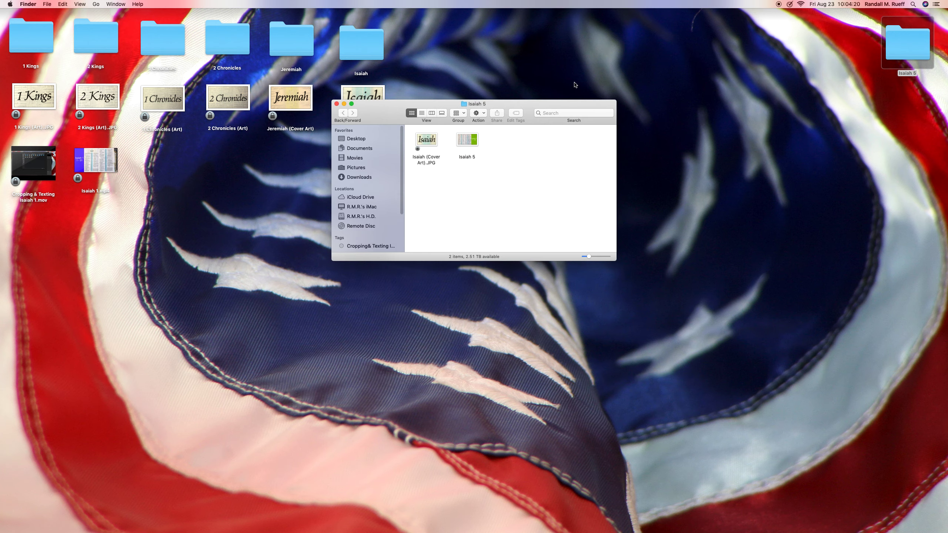
# - Lock the Isaiah 5 image file via its Get Info window
pyautogui.click(462, 146)
pyautogui.press('super+i')
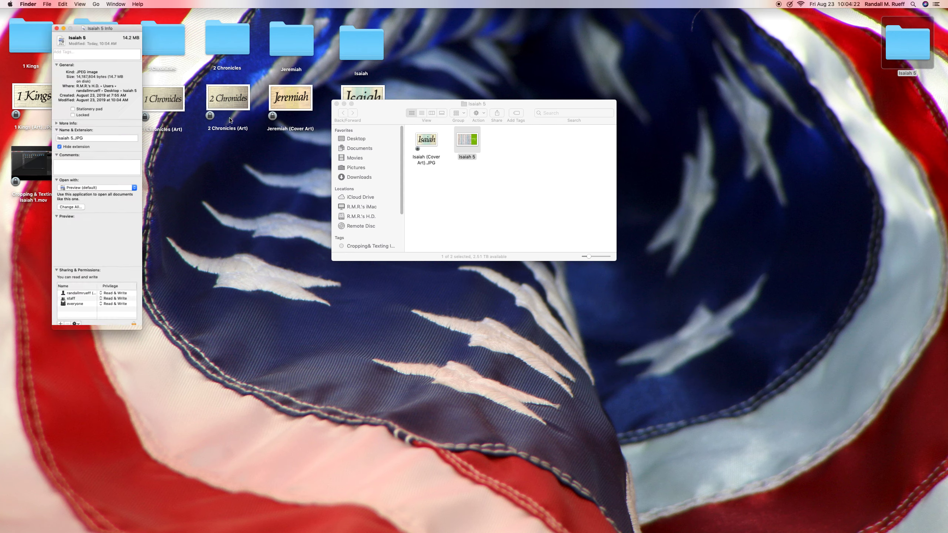
pyautogui.click(26, 113)
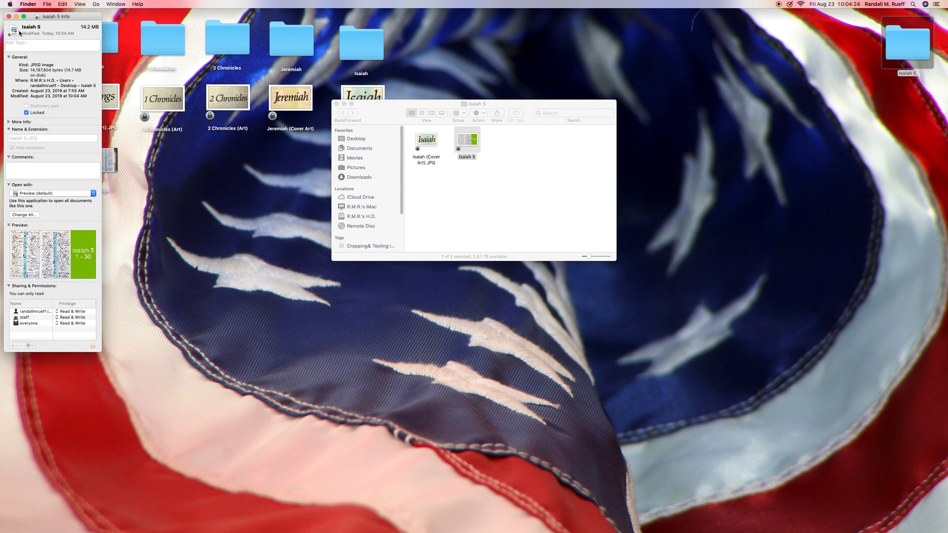
pyautogui.click(9, 17)
# - Move the Finder window aside and open the 4K Bible Verses project in iMovie
pyautogui.moveTo(377, 113); pyautogui.dragTo(840, 103)
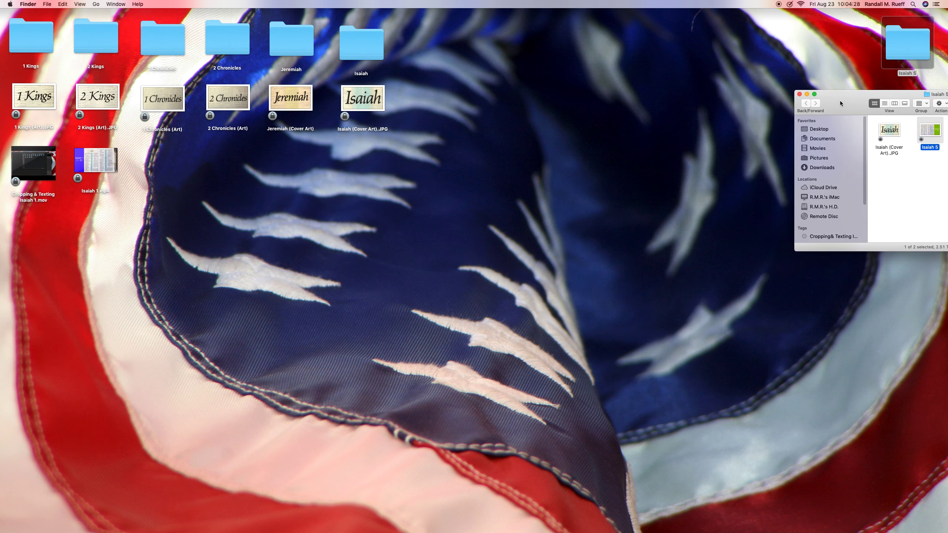
pyautogui.click(742, 180)
pyautogui.moveTo(944, 435)
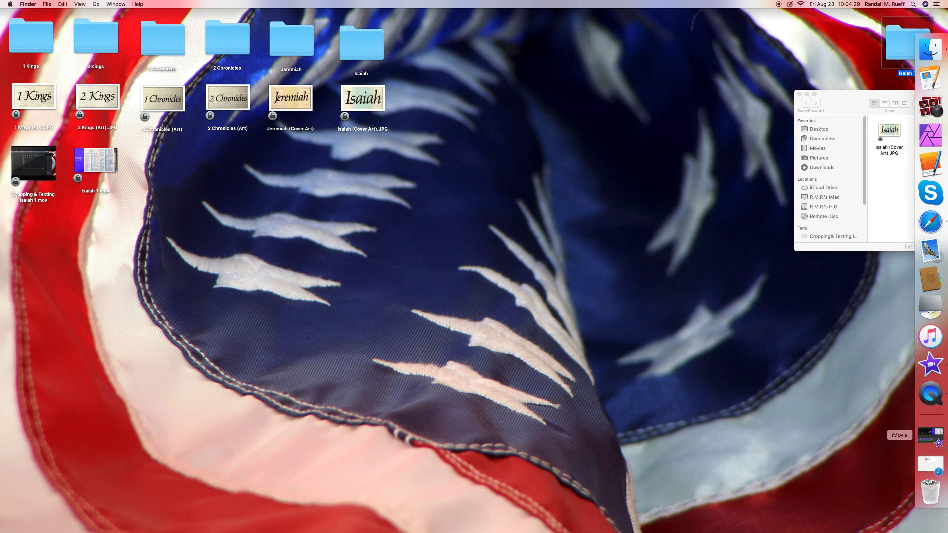
pyautogui.click(935, 371)
# - Replace the timeline's old clips with the Isaiah 5 image
pyautogui.moveTo(589, 399); pyautogui.dragTo(510, 453)
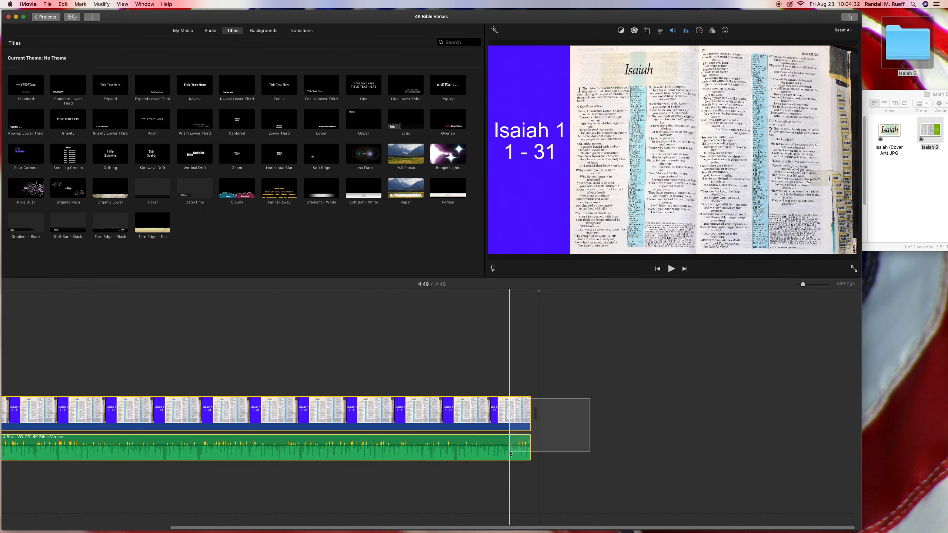
pyautogui.press('Delete')
pyautogui.moveTo(925, 132); pyautogui.dragTo(671, 360)
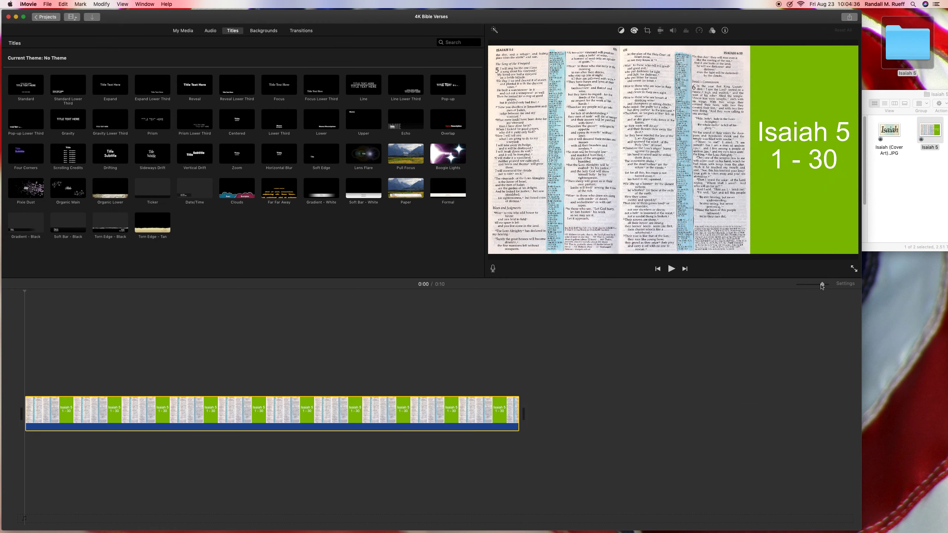
# - Stretch the Isaiah 5 clip to 4:20:04 and minimise iMovie
pyautogui.moveTo(822, 285); pyautogui.dragTo(772, 290)
pyautogui.moveTo(49, 408); pyautogui.dragTo(817, 403)
pyautogui.moveTo(798, 284); pyautogui.dragTo(802, 286)
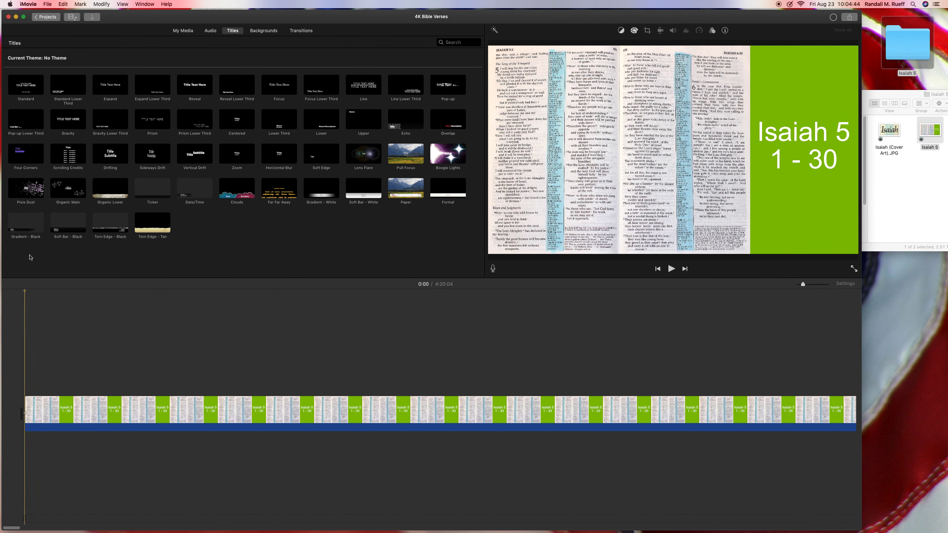
pyautogui.click(15, 17)
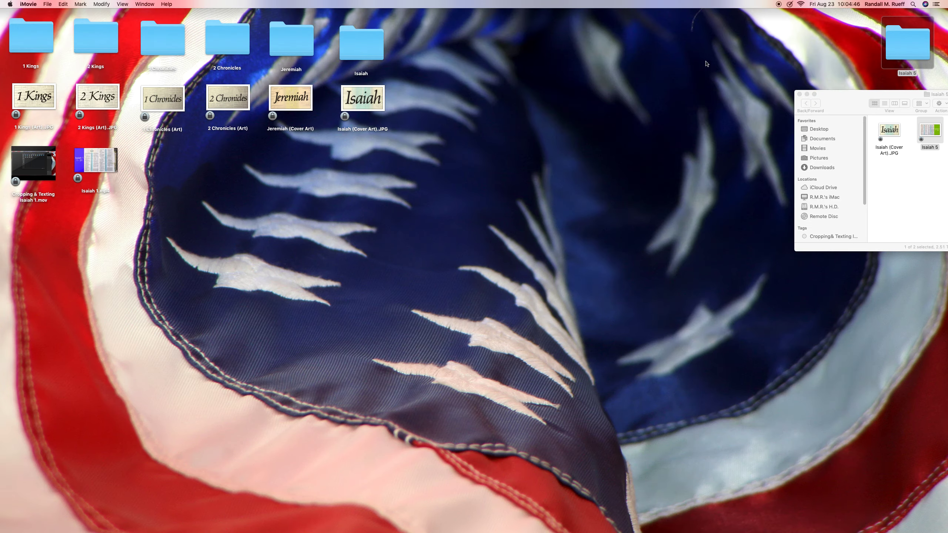
# - Open Isaiah 5 from the folder in Preview to view the green 'Isaiah 5 1 - 30' panel
pyautogui.moveTo(374, 113); pyautogui.dragTo(278, 114)
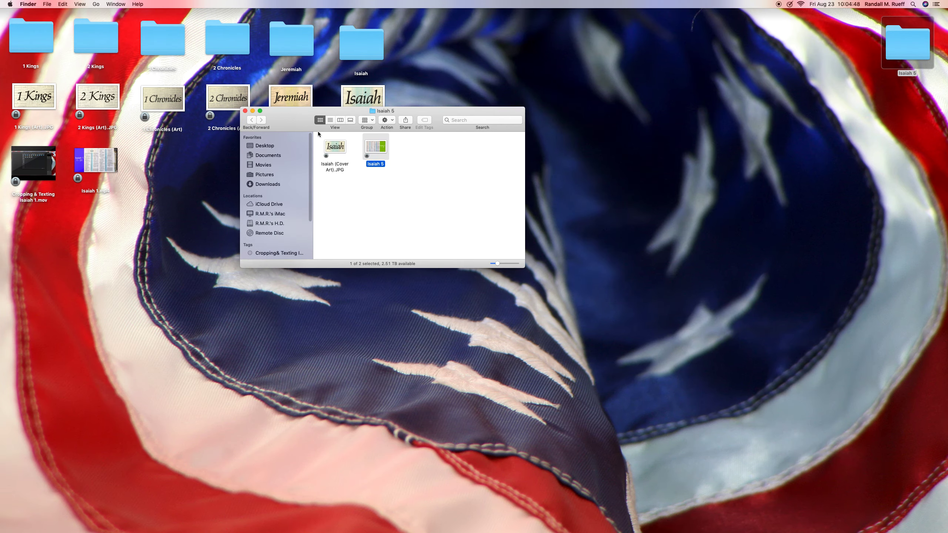
pyautogui.doubleClick(374, 148)
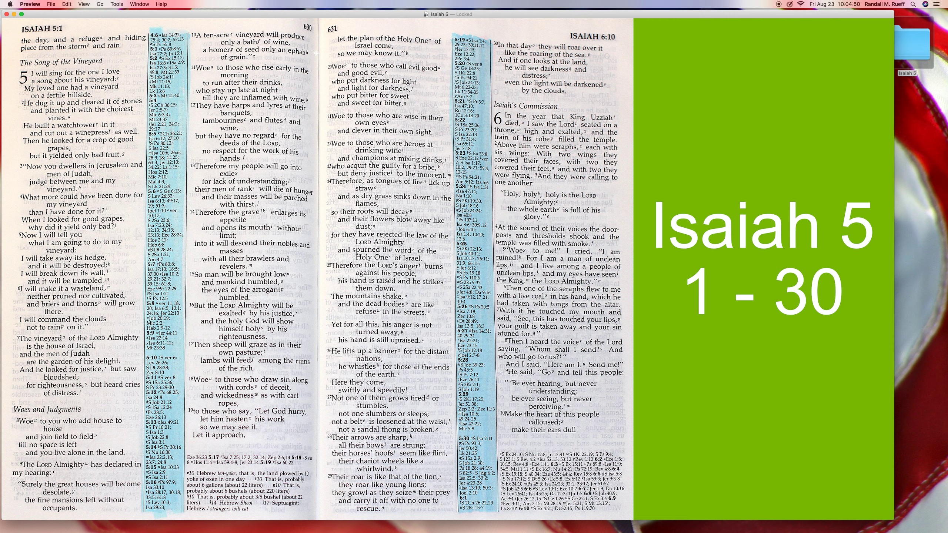
pyautogui.moveTo(300, 16); pyautogui.dragTo(315, 20)
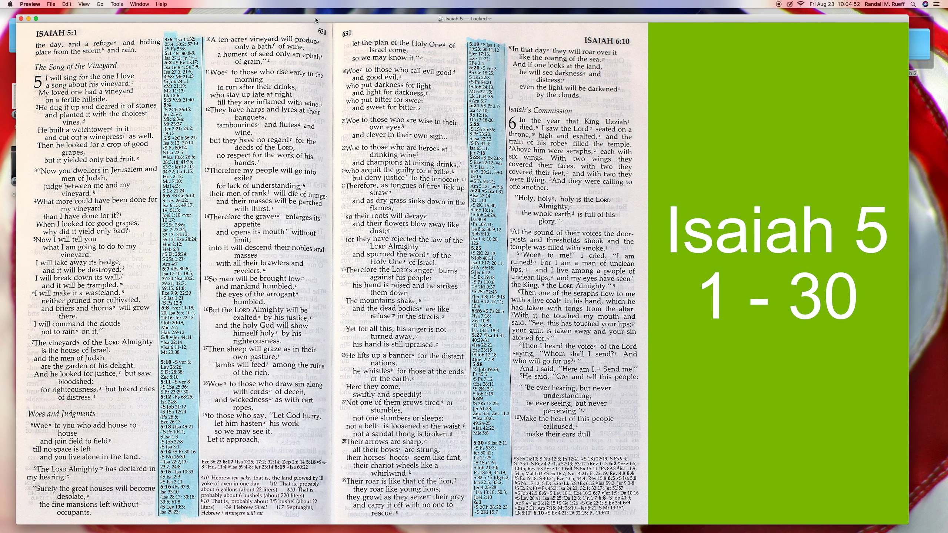